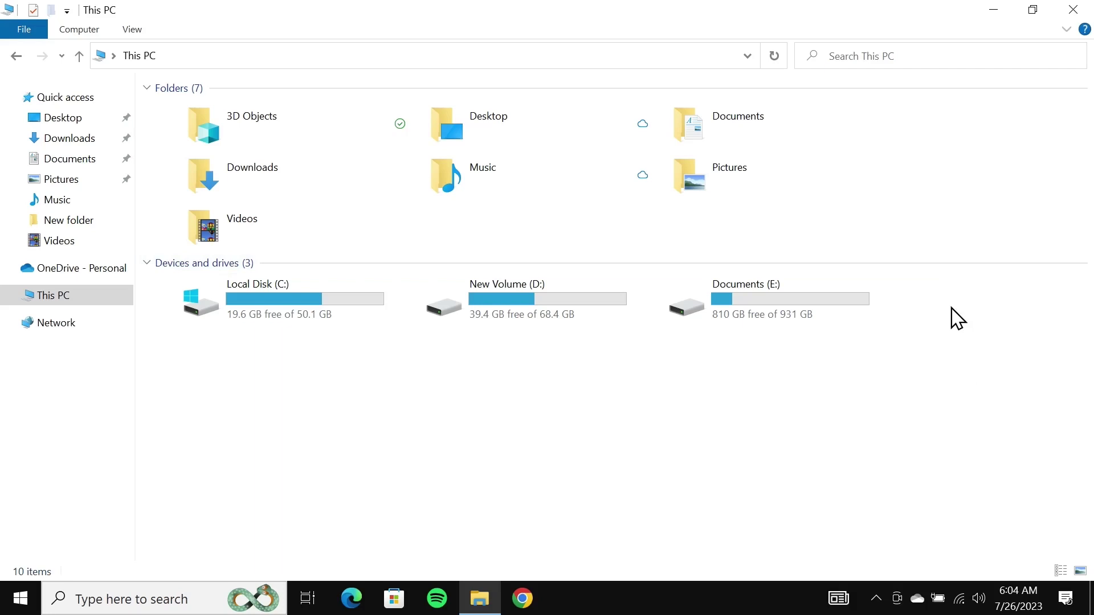
Search for 'format' and open 'Create and format hard disk partitions' (Disk Management)
left_click(113, 599)
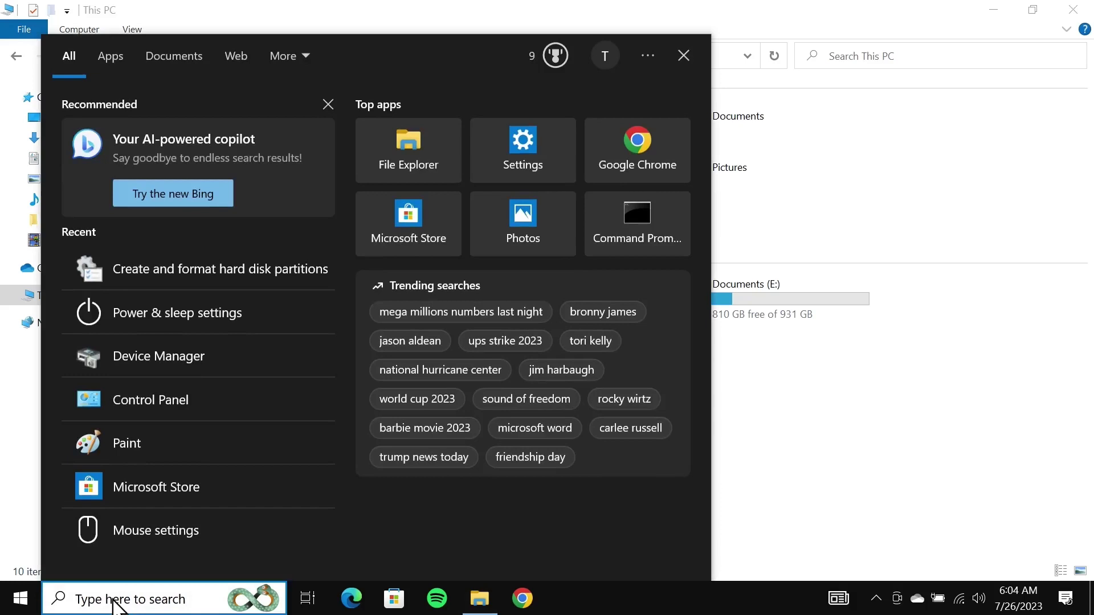
type("format")
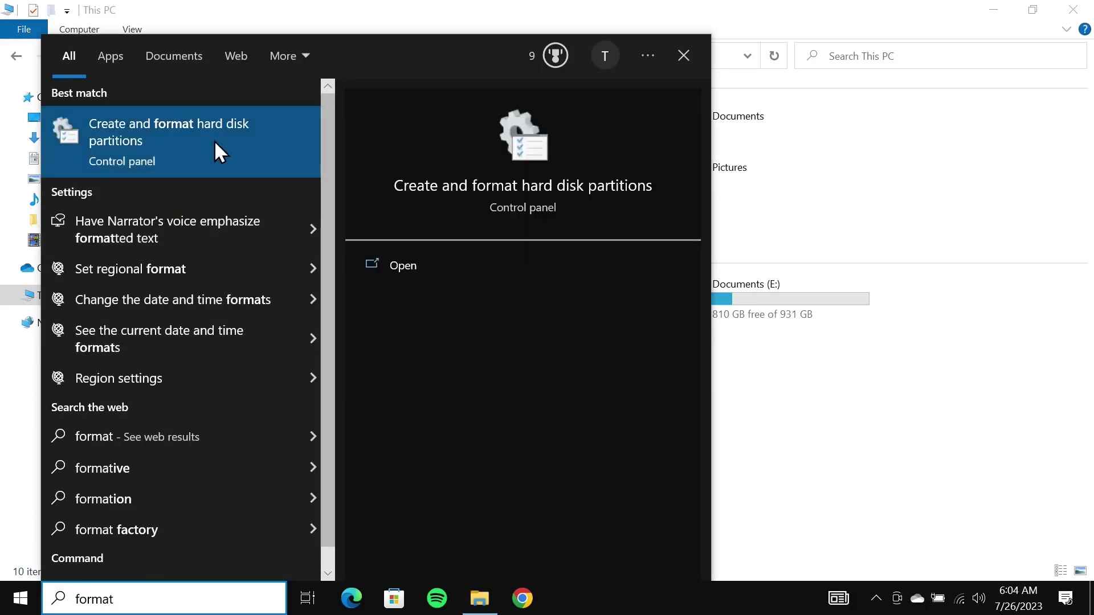
left_click(182, 136)
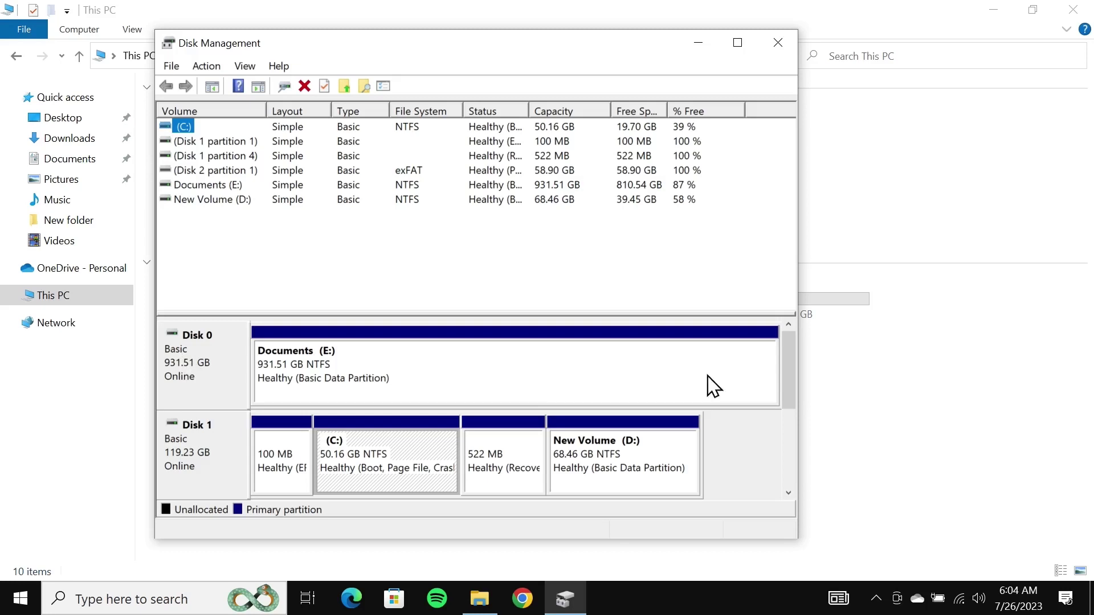
Scroll the disk pane down to show removable Disk 2 and its 58.92 GB exFAT partition
left_click_drag(788, 362, 788, 411)
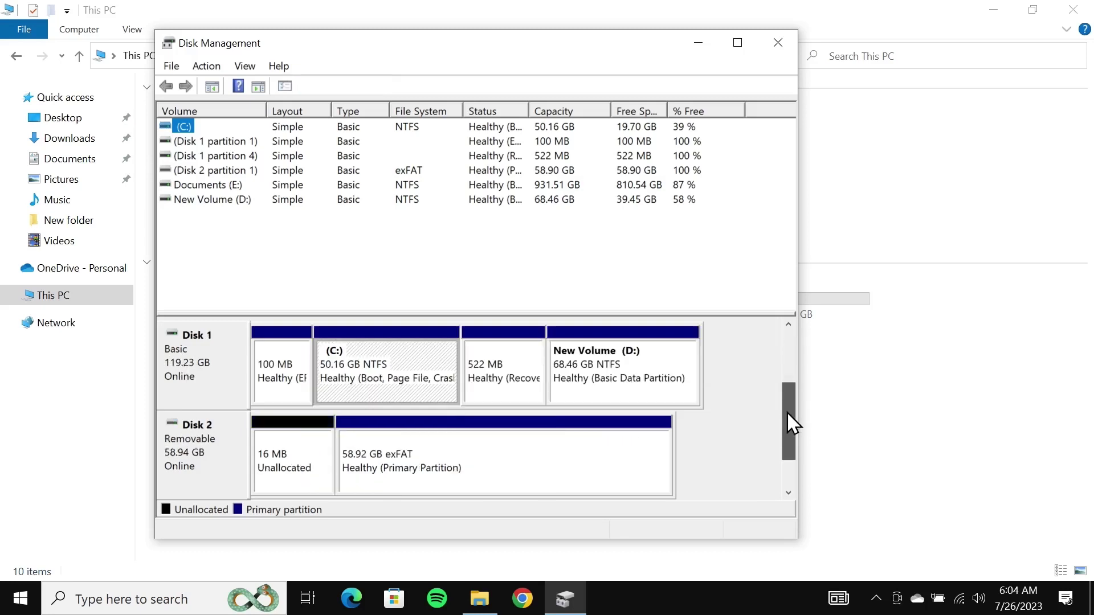
left_click_drag(573, 426, 359, 440)
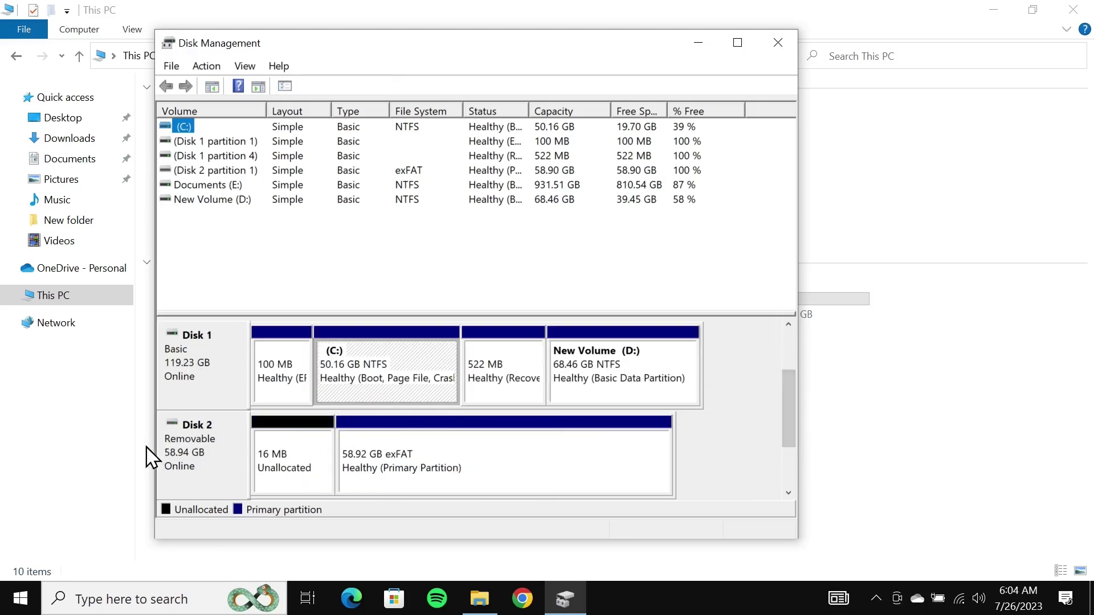
Add drive letter F to Disk 2's 58.92 GB exFAT partition via Change Drive Letter and Paths
right_click(519, 462)
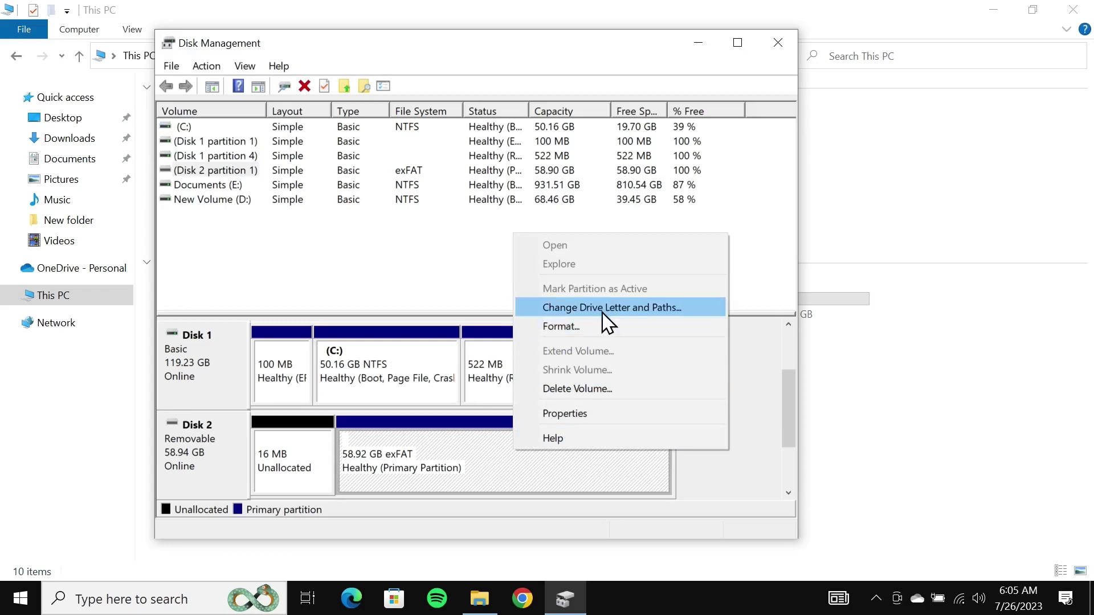
left_click(578, 310)
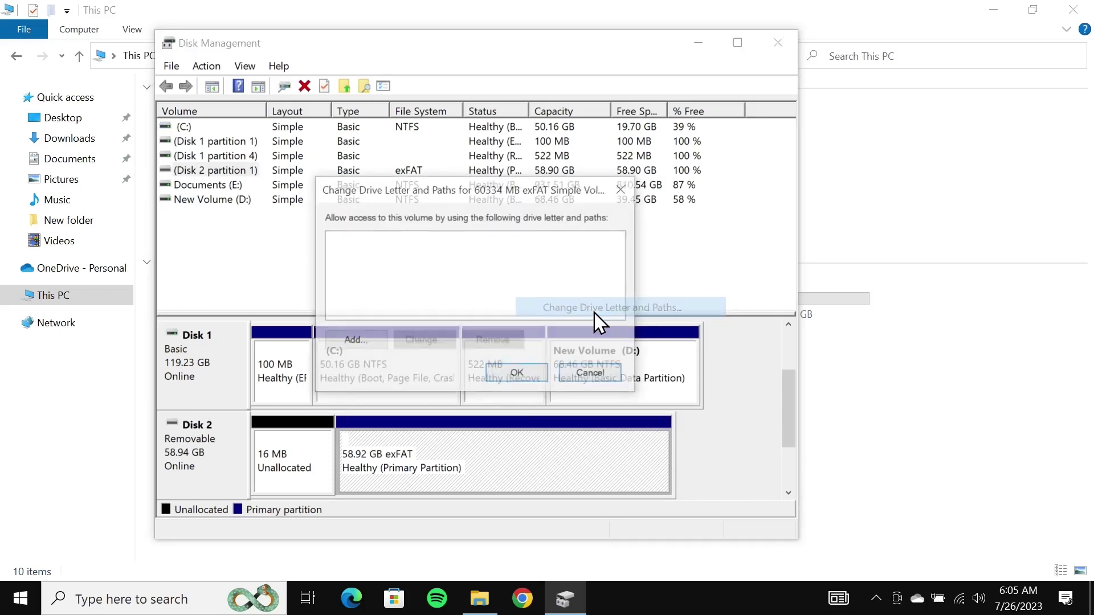
left_click(353, 342)
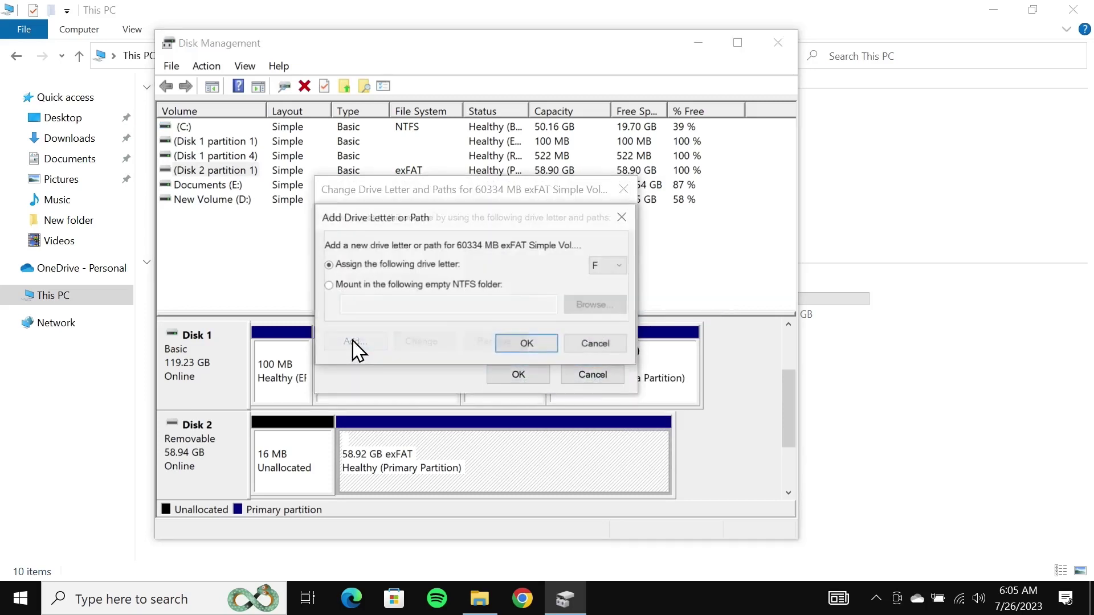
left_click(623, 269)
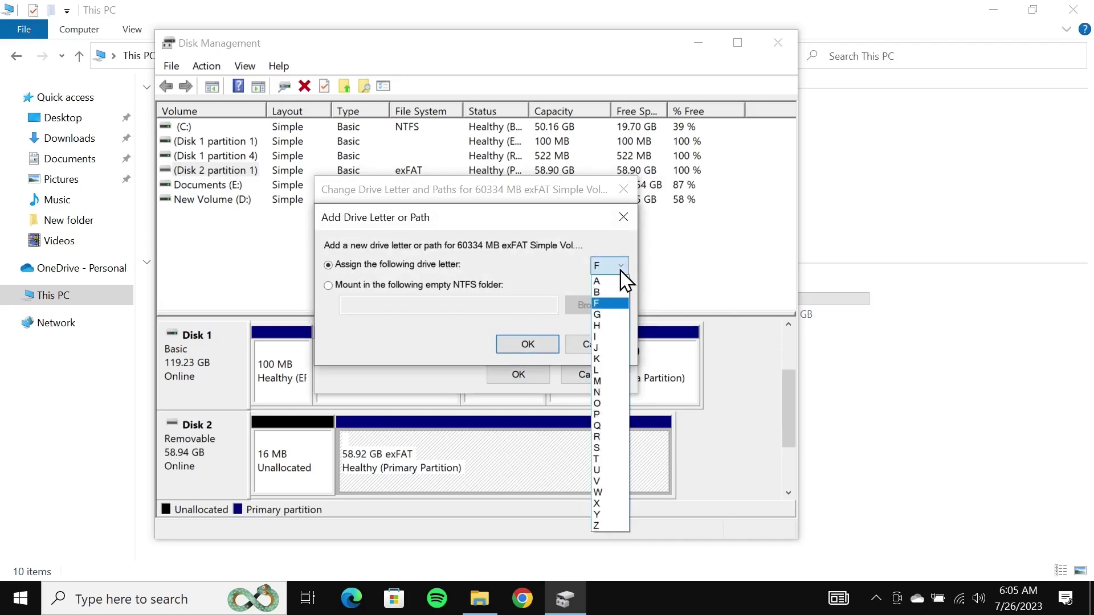
left_click(615, 305)
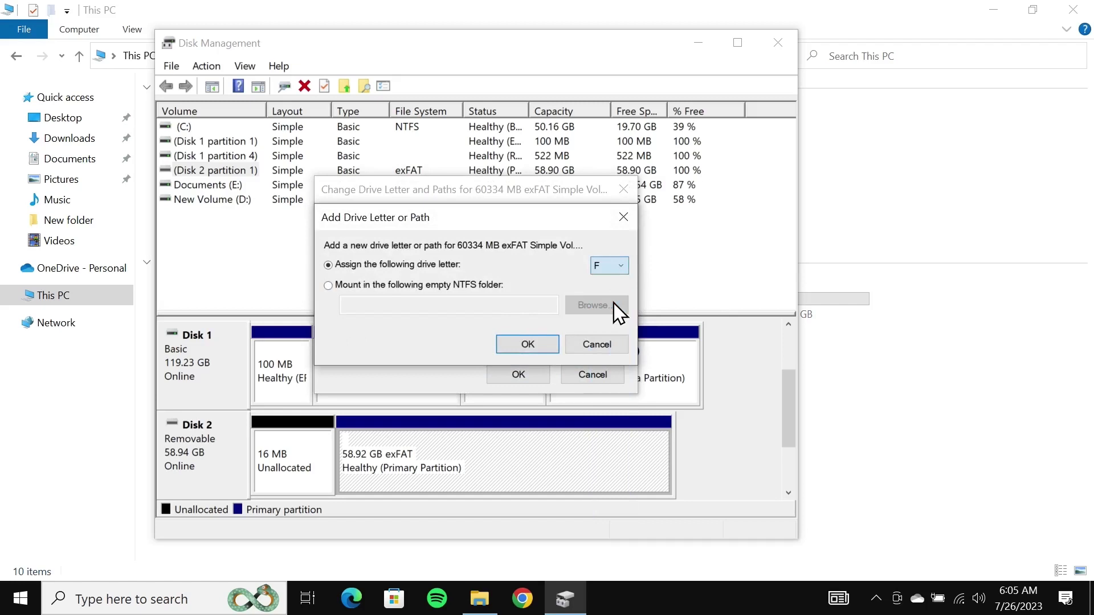
left_click(524, 346)
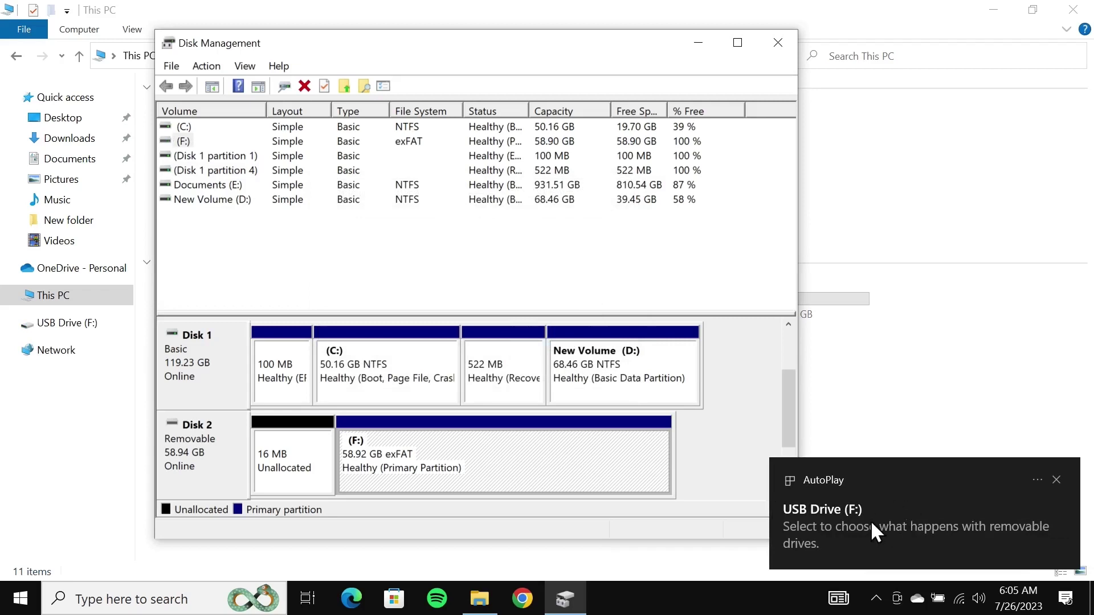
Check that File Explorer lists USB Drive (F:) with 58.9 GB free, then close Explorer
left_click_drag(429, 45, 716, 44)
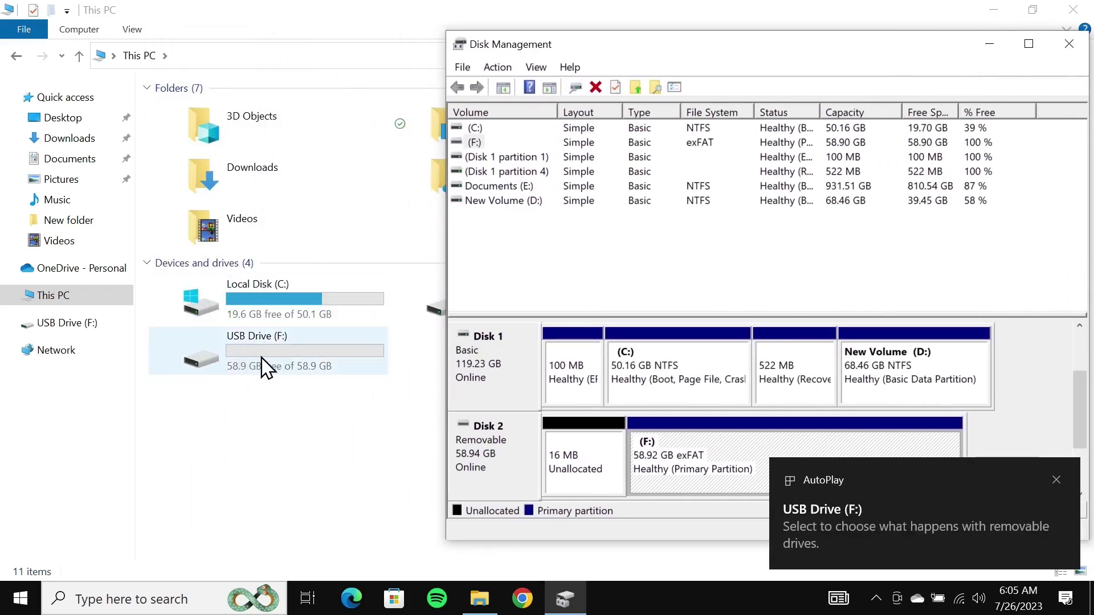
left_click(271, 431)
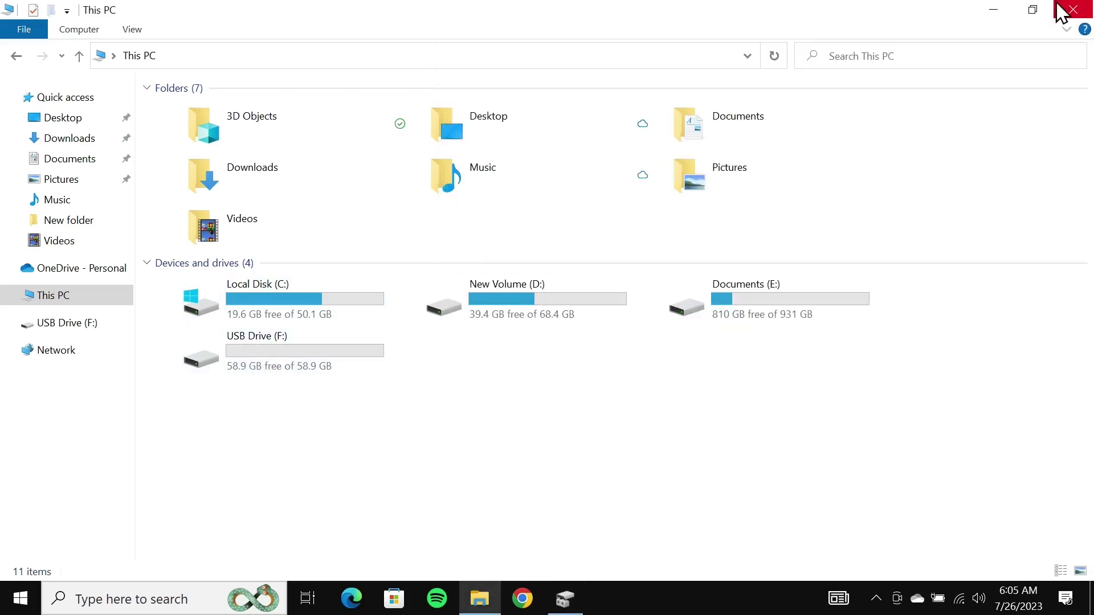
left_click(1077, 8)
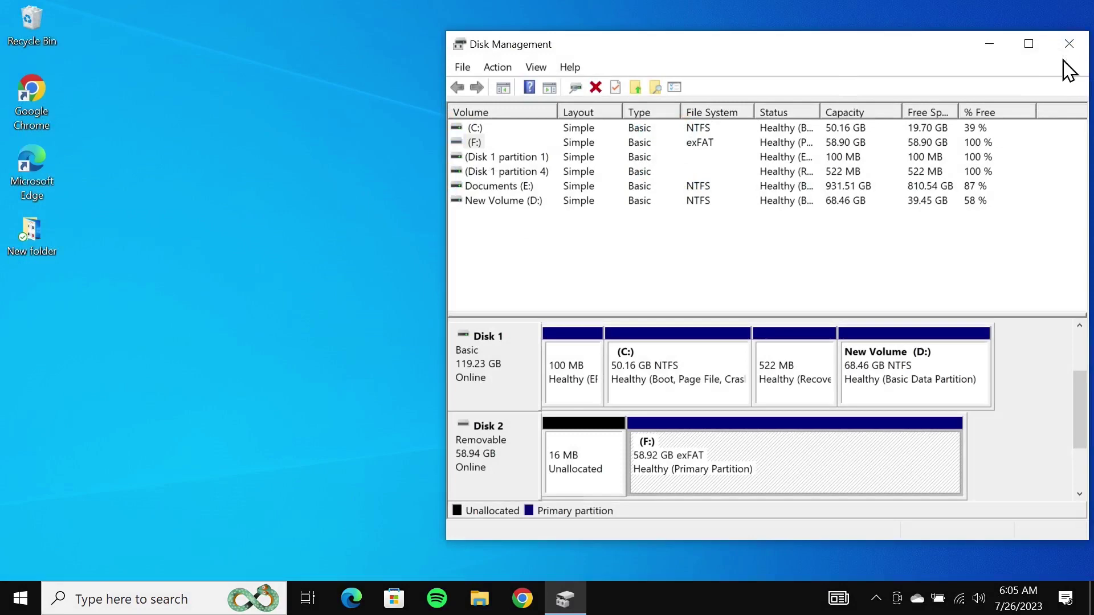
Close Disk Management and open Device Manager through a 'device' search
left_click(1066, 41)
left_click(88, 598)
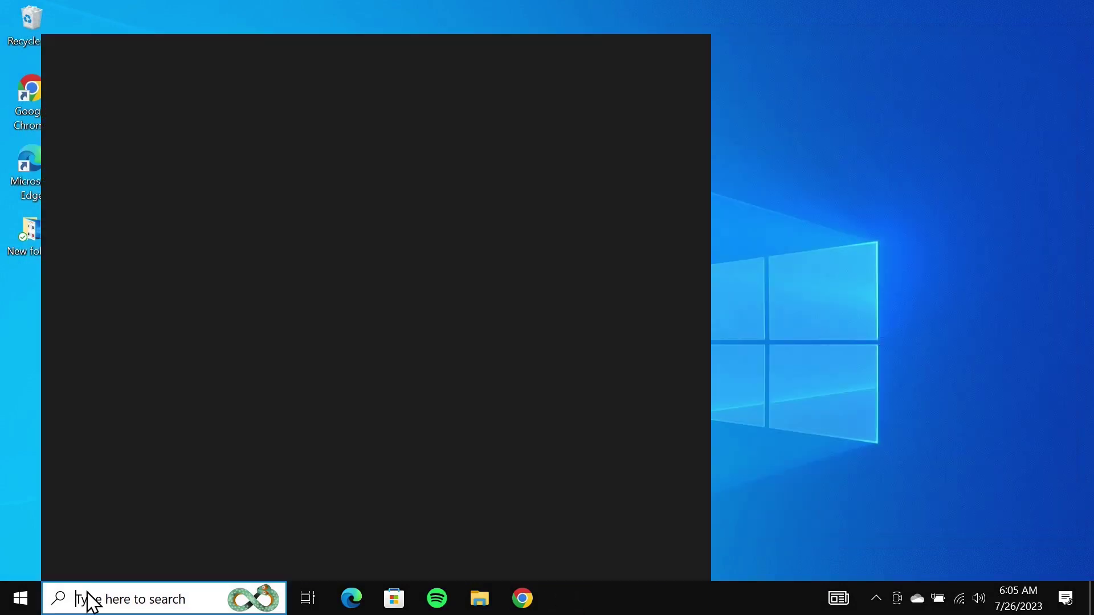
type("device")
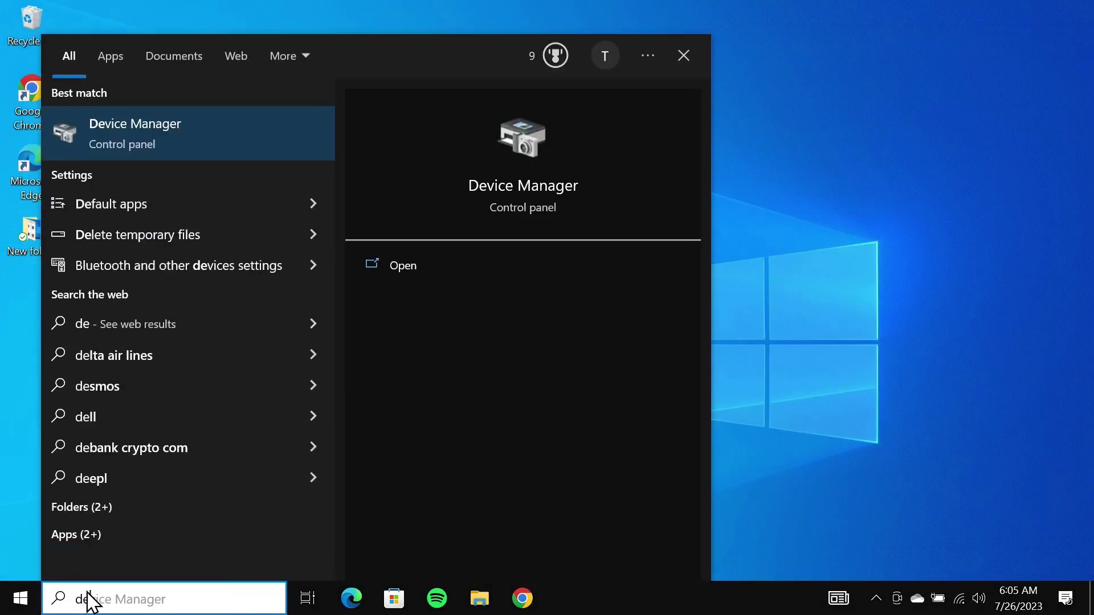
left_click(229, 139)
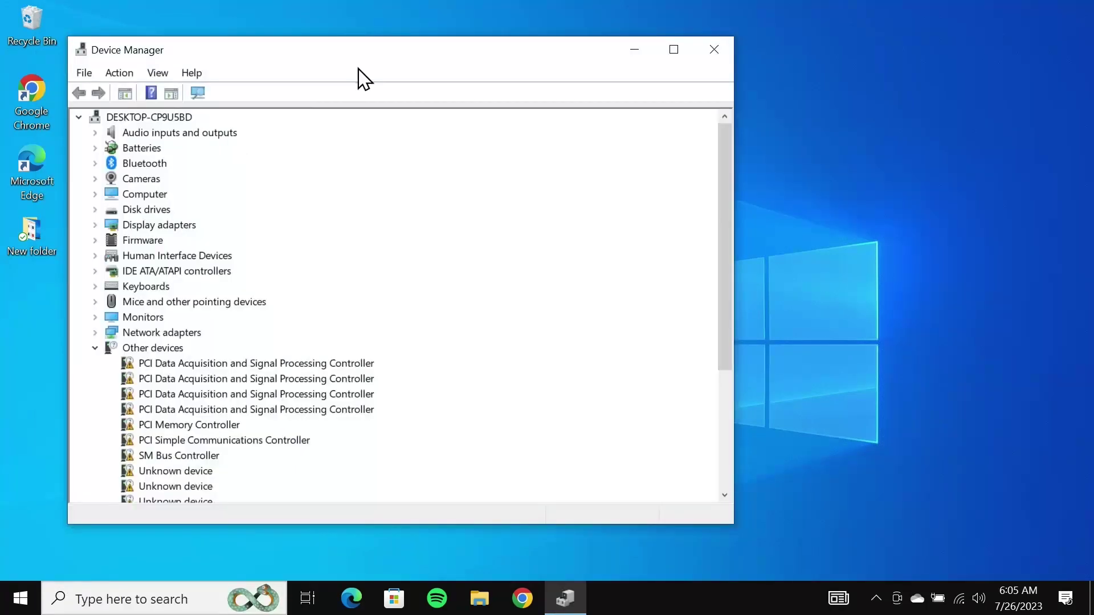
Collapse Other devices and expand Universal Serial Bus controllers to reveal USB Mass Storage Device
left_click_drag(385, 59, 532, 56)
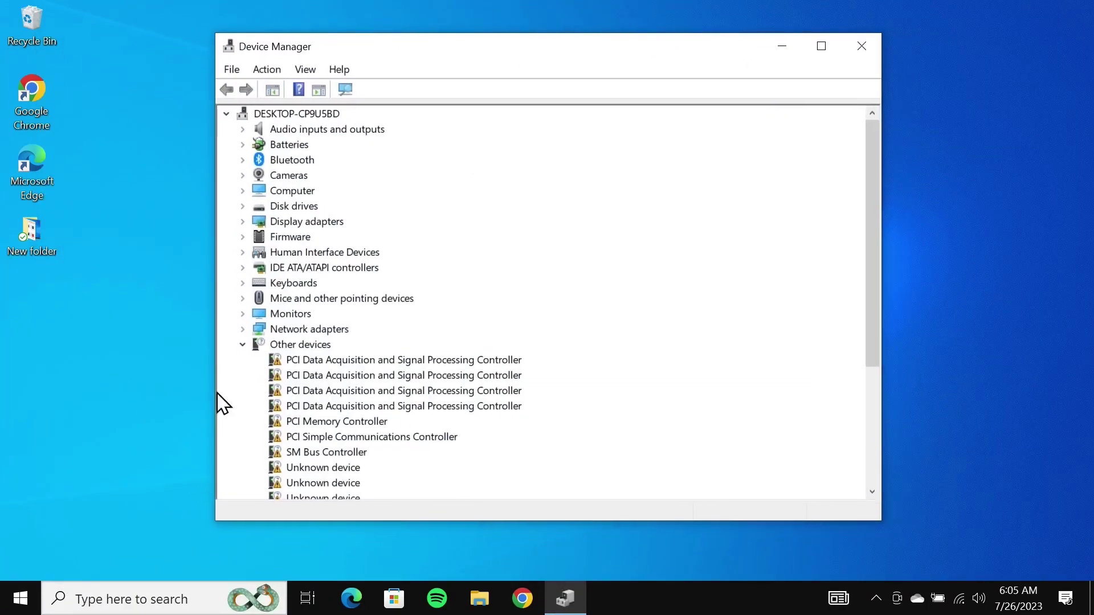
left_click(242, 345)
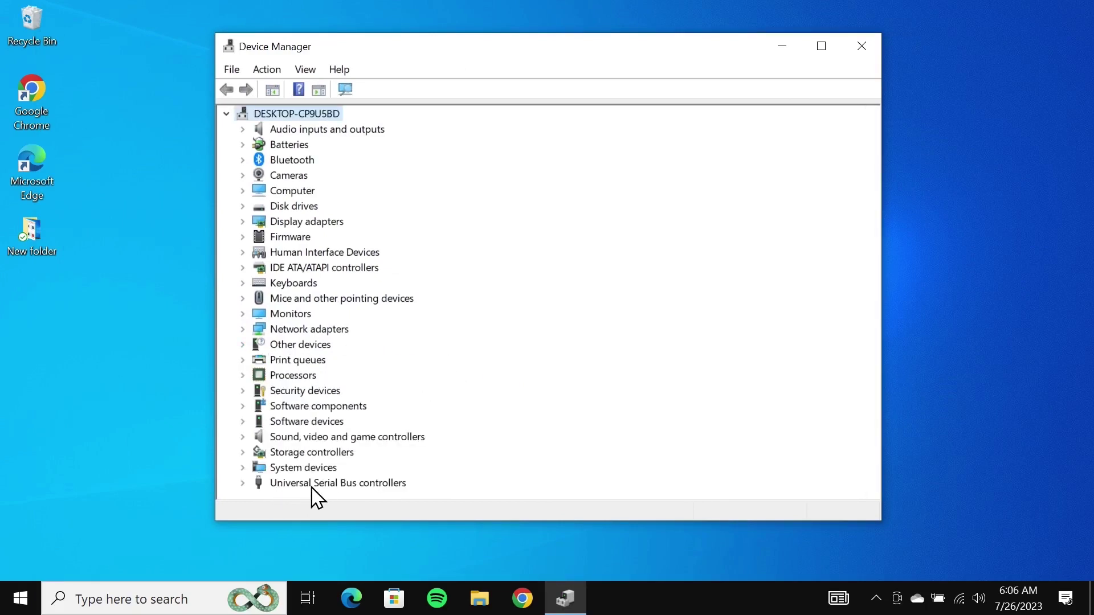
left_click(245, 487)
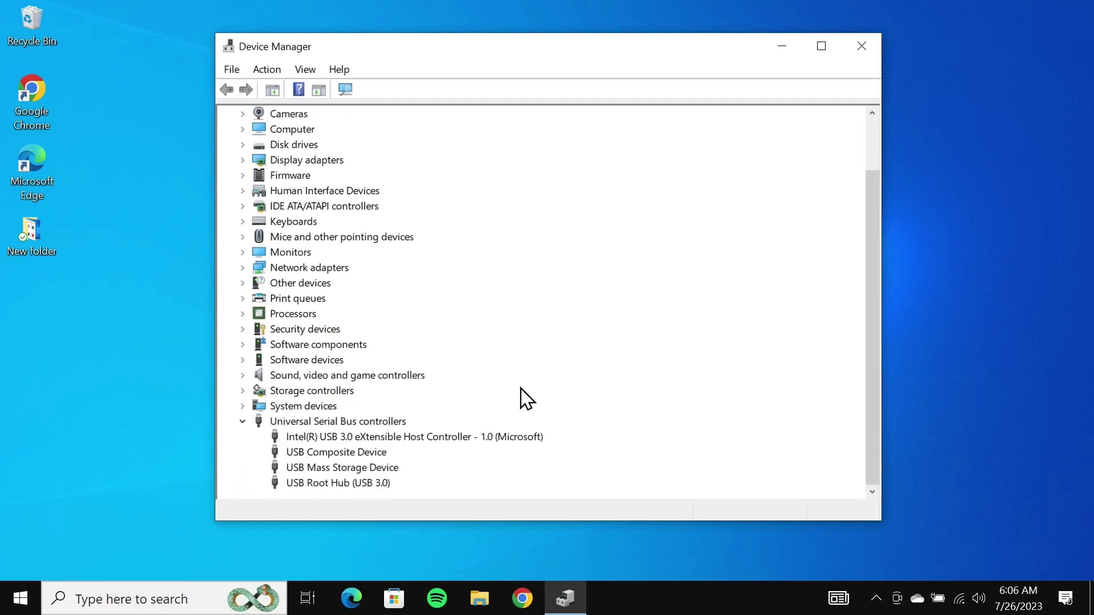
Uninstall the USB Mass Storage Device driver
right_click(350, 469)
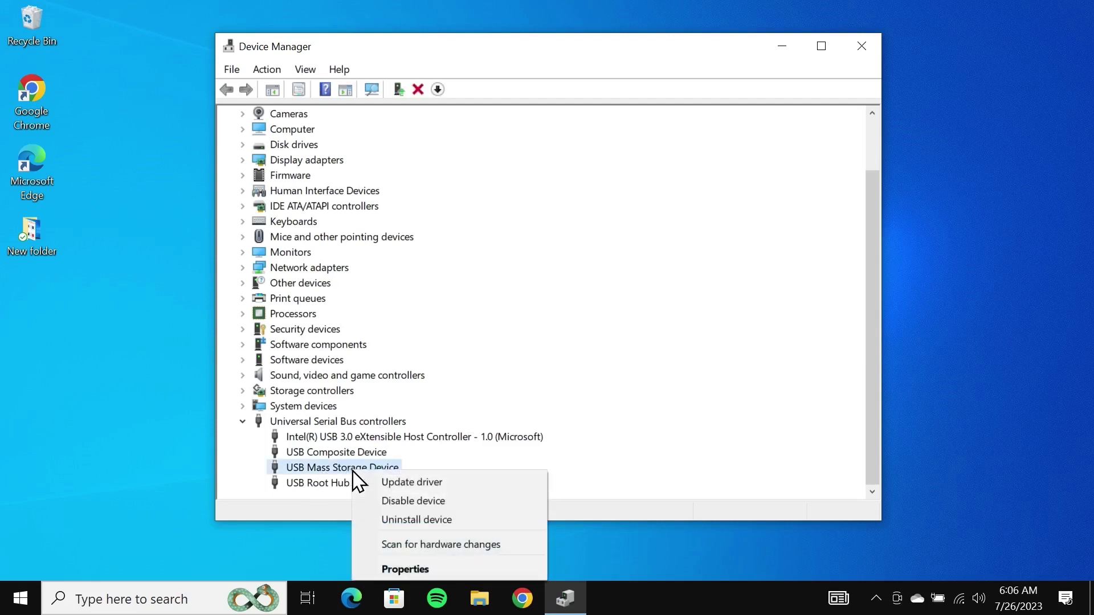
left_click(440, 519)
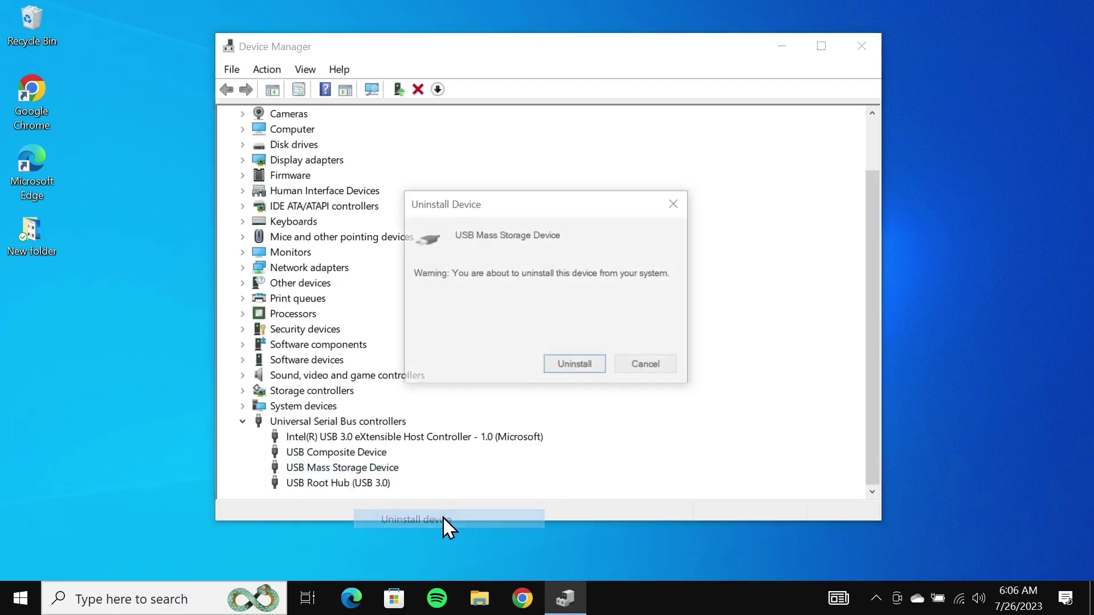
left_click(573, 367)
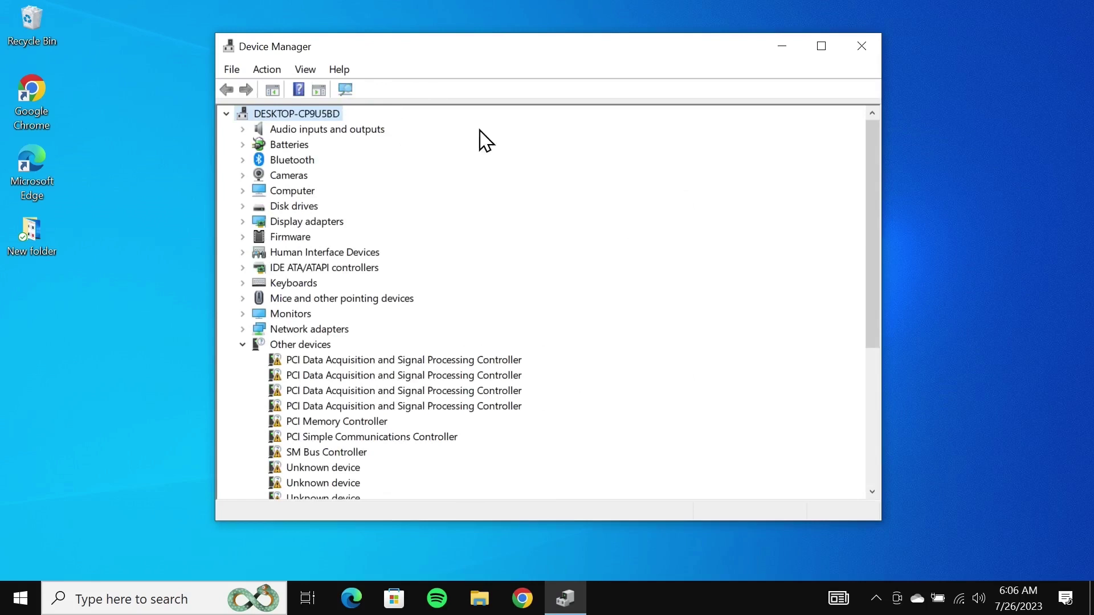
Run Scan for hardware changes to reinstall the driver, then close Device Manager
left_click(265, 70)
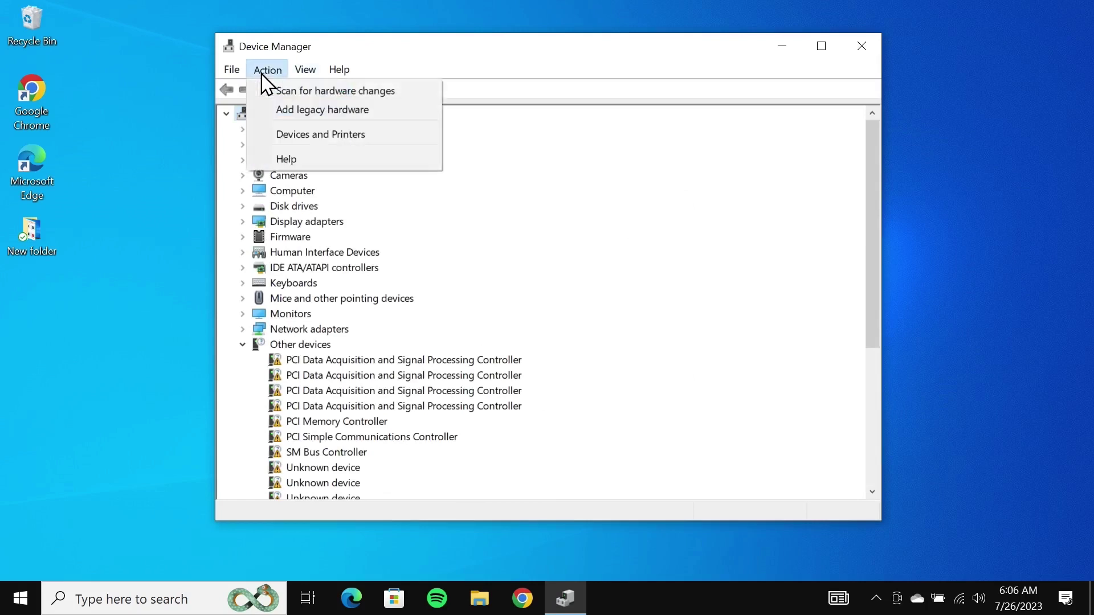
left_click(298, 96)
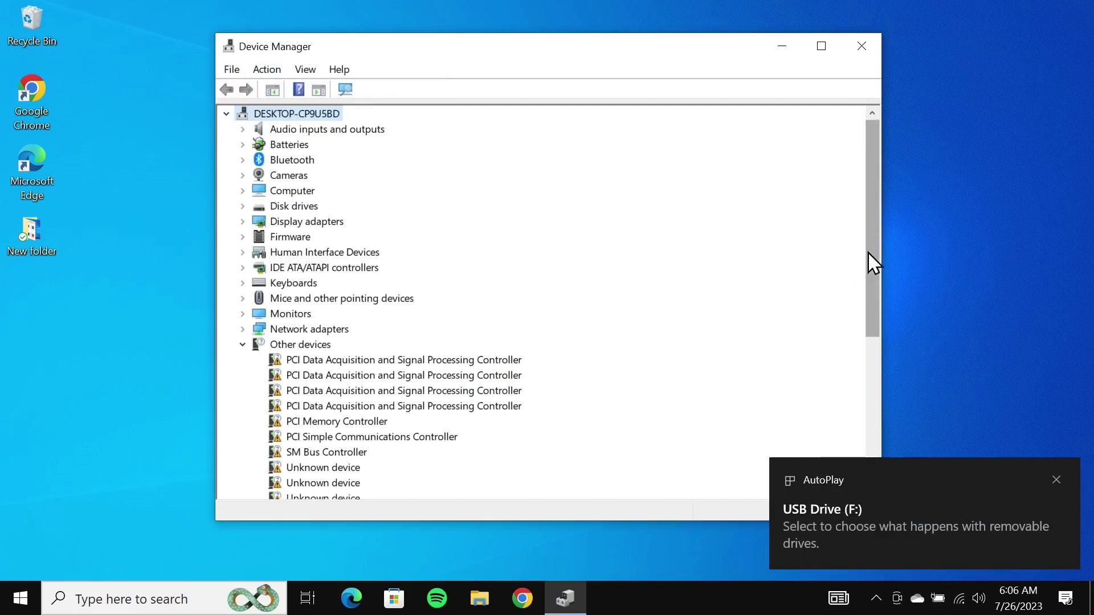
left_click_drag(872, 262, 846, 405)
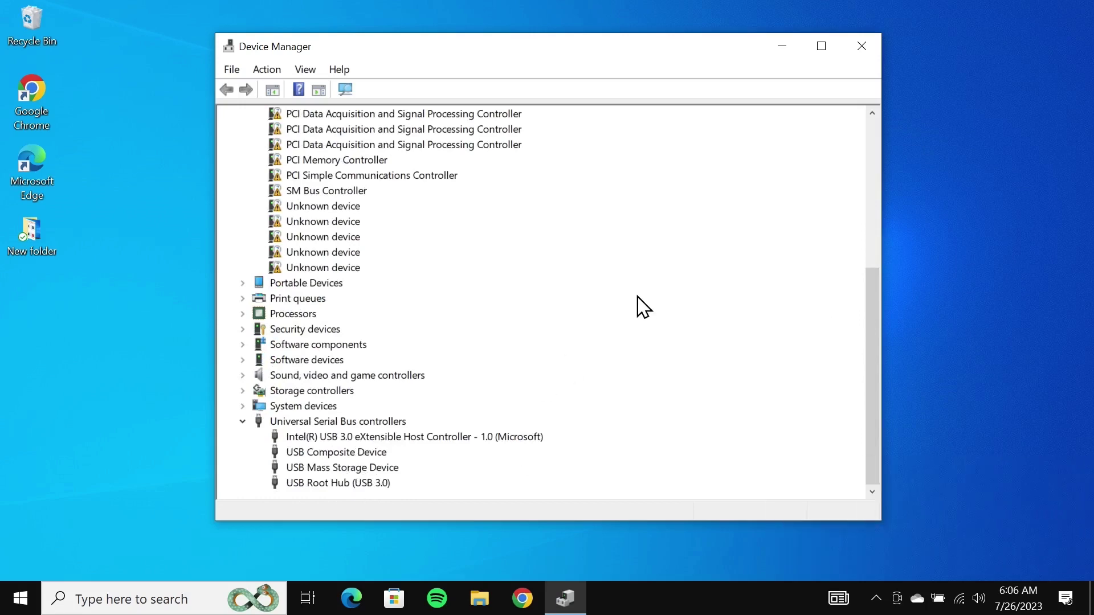
left_click(862, 53)
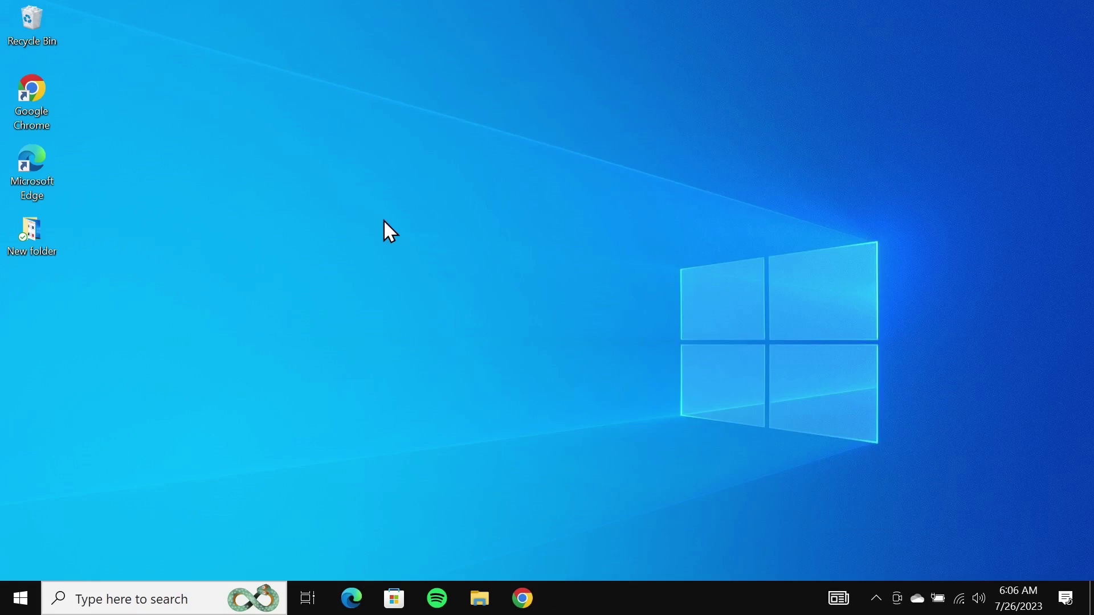
Search 'power' and reach the Balanced plan's Edit Plan Settings via Additional power settings
left_click(136, 598)
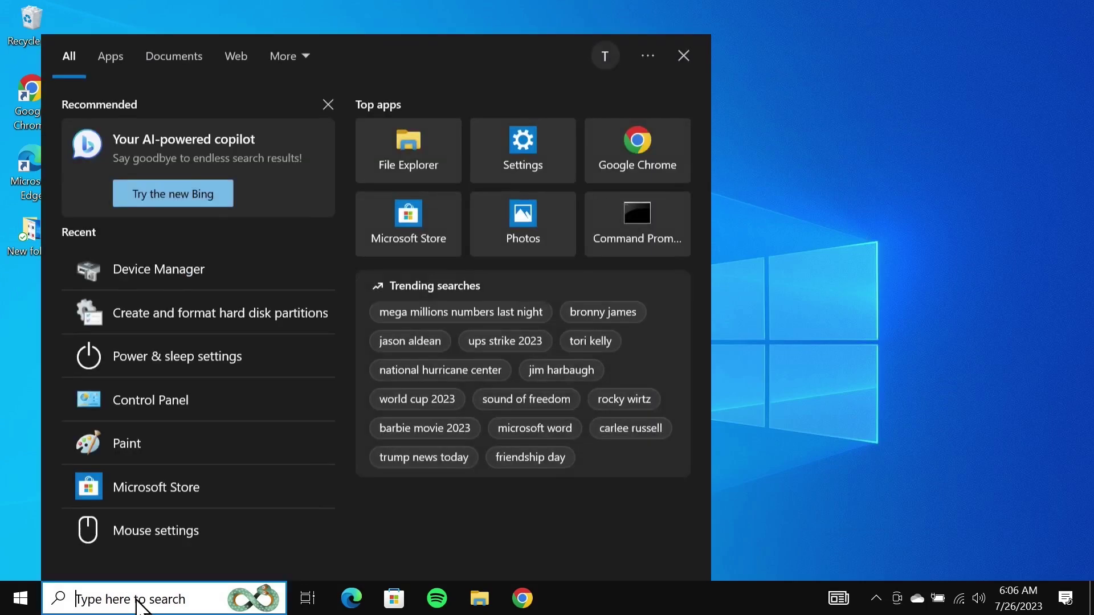
type("power")
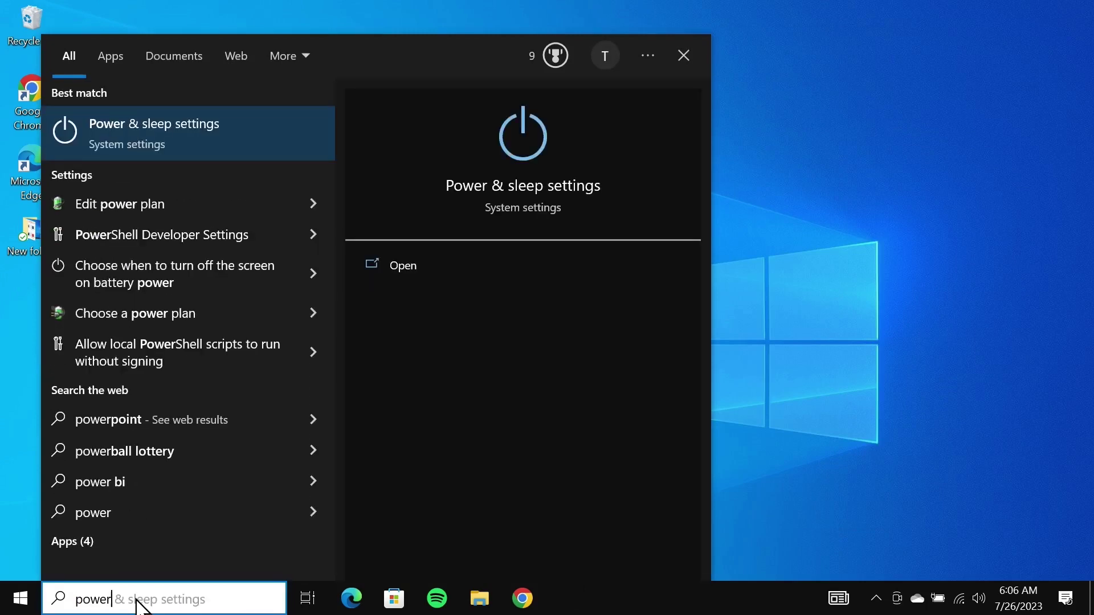
left_click(190, 128)
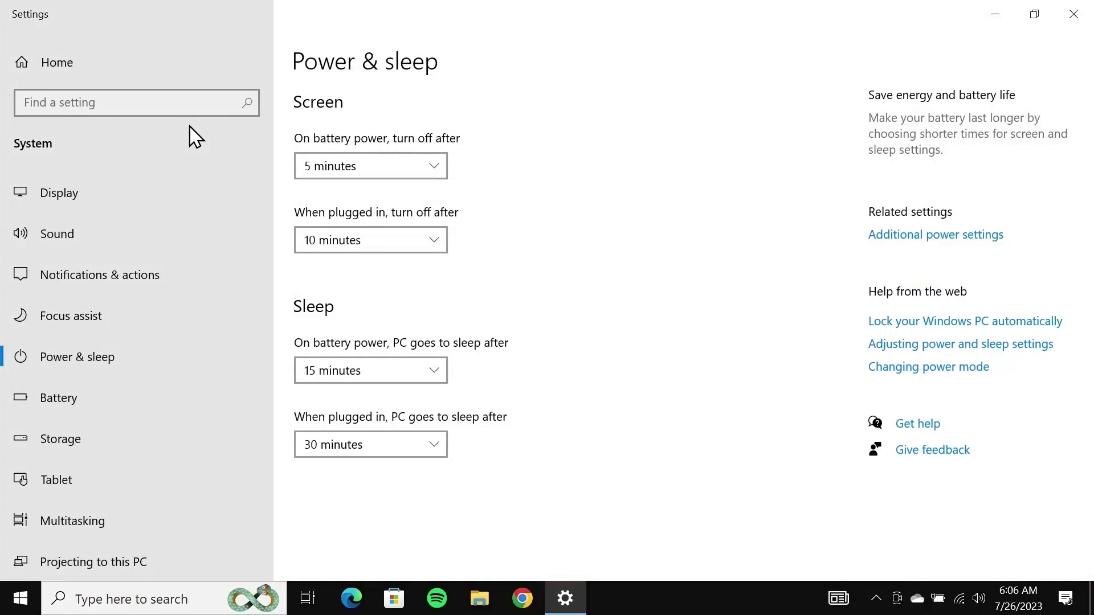
left_click(923, 244)
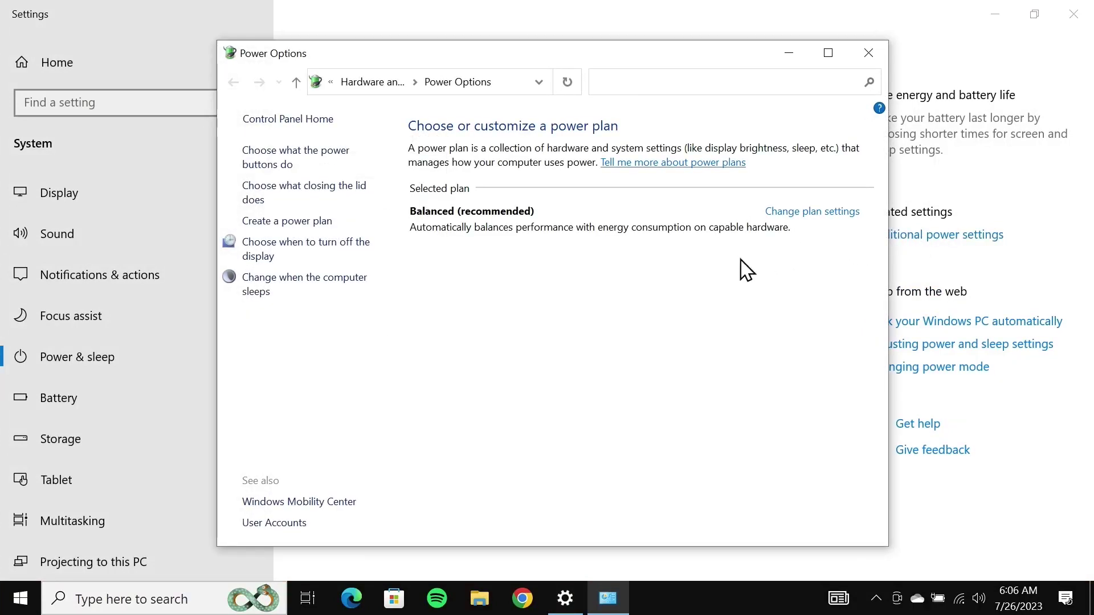
left_click(315, 290)
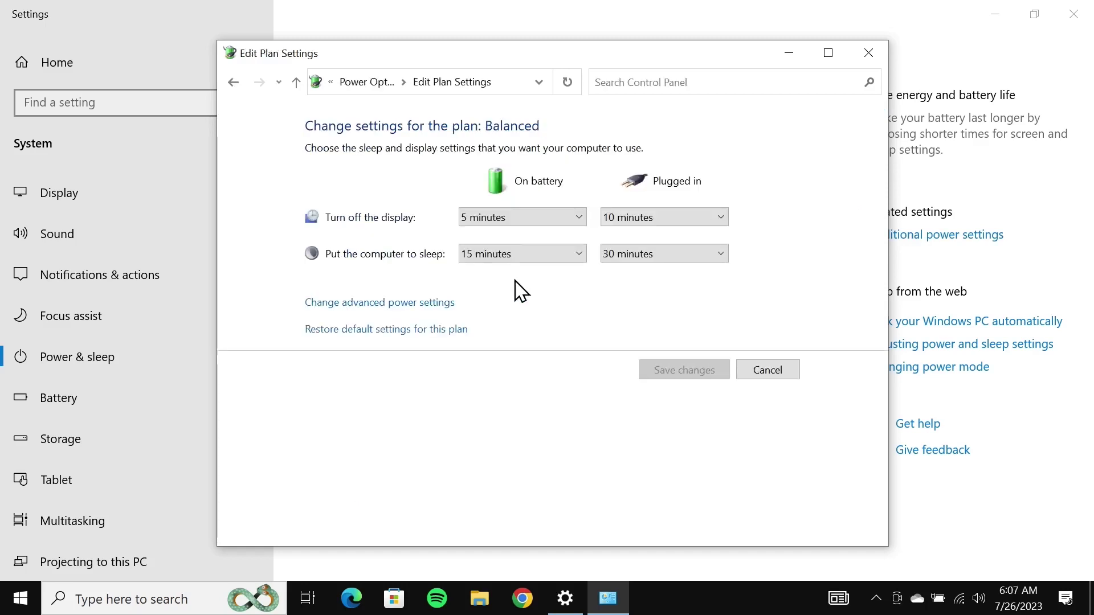
In Change advanced power settings, expand USB settings > USB selective suspend setting
left_click(402, 306)
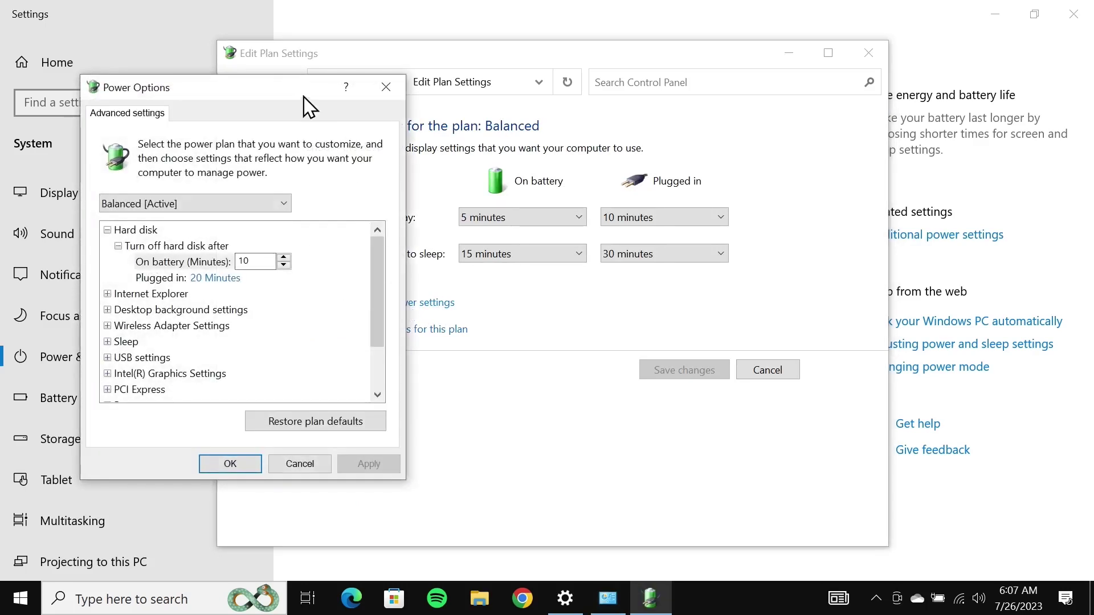
left_click_drag(306, 103, 384, 111)
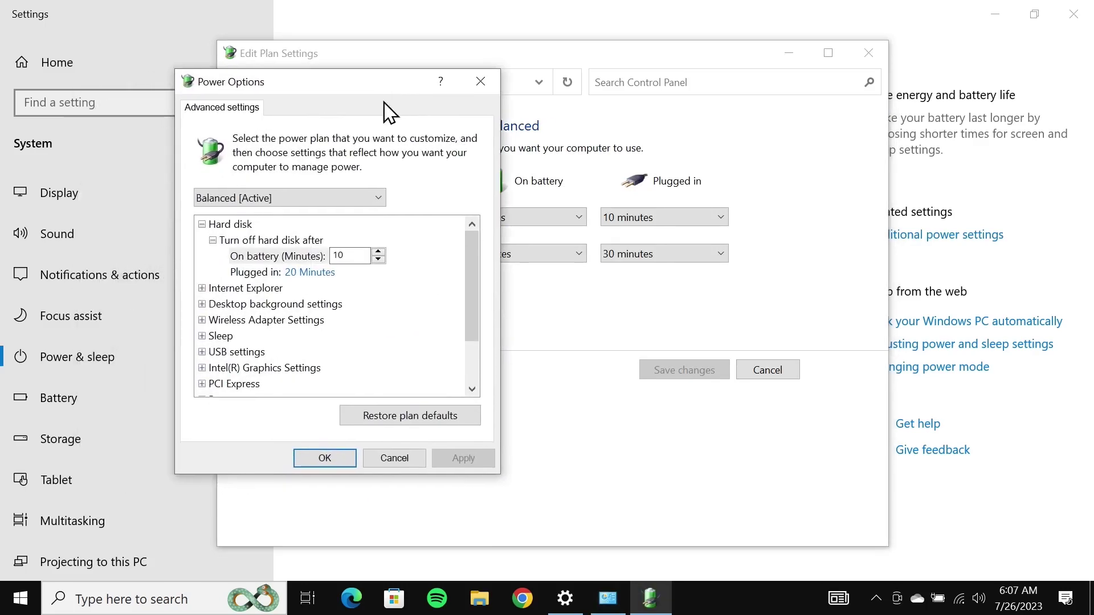
double_click(234, 352)
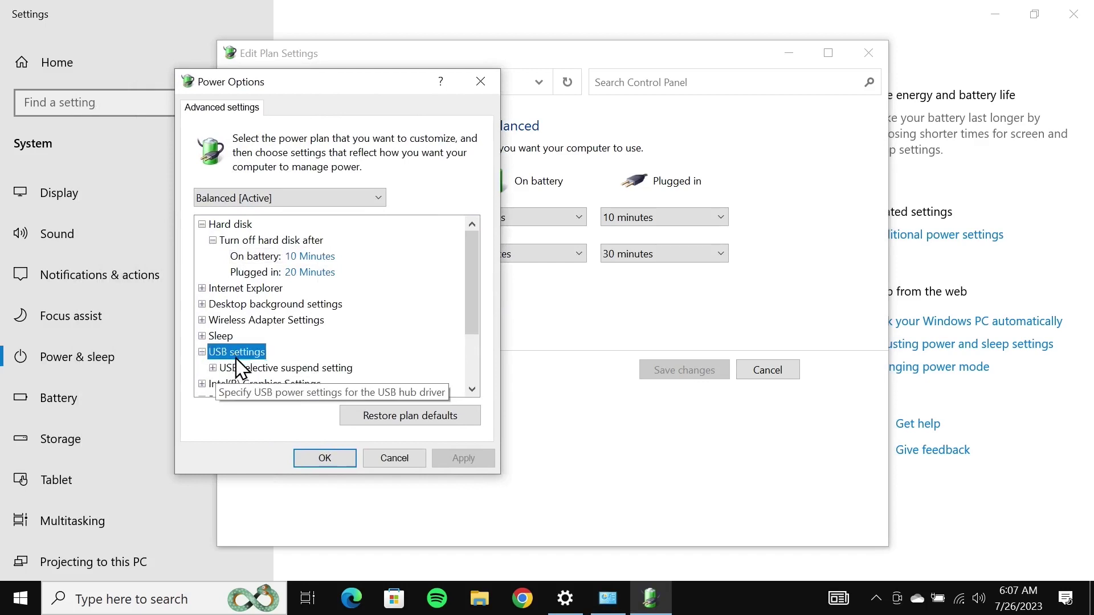
scroll(332, 320, "down", 2)
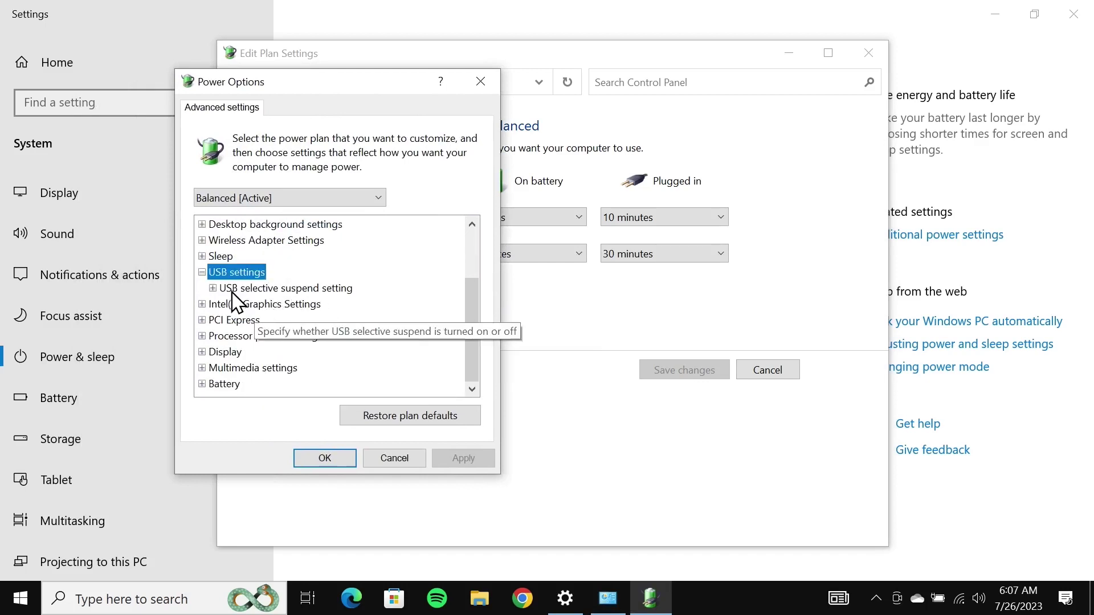
double_click(264, 289)
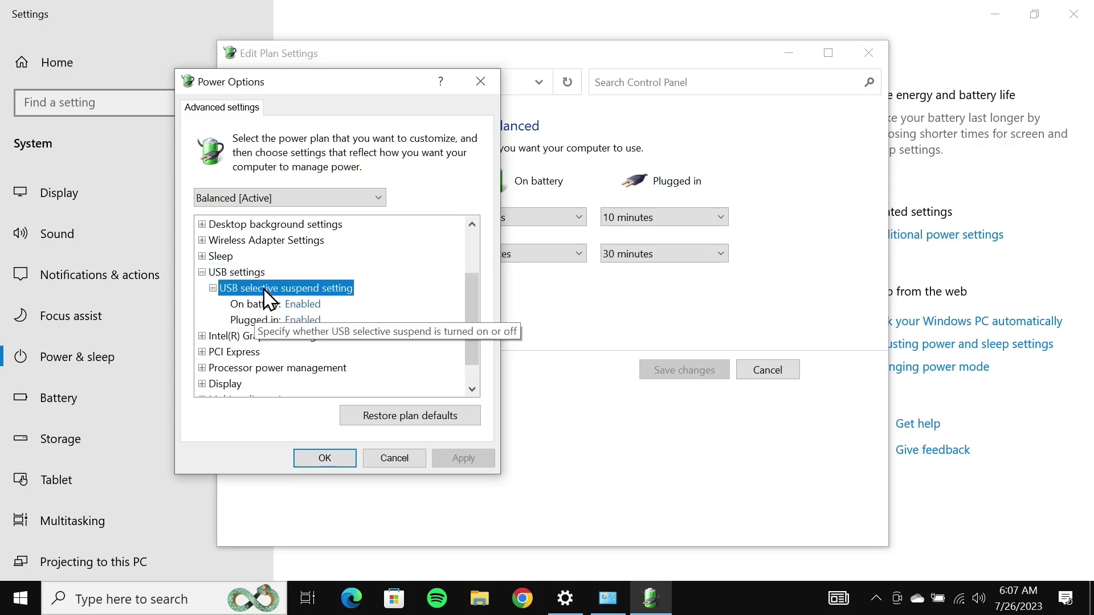
Set USB selective suspend to Disabled on battery and plugged in, apply, and close
left_click(311, 307)
left_click(328, 306)
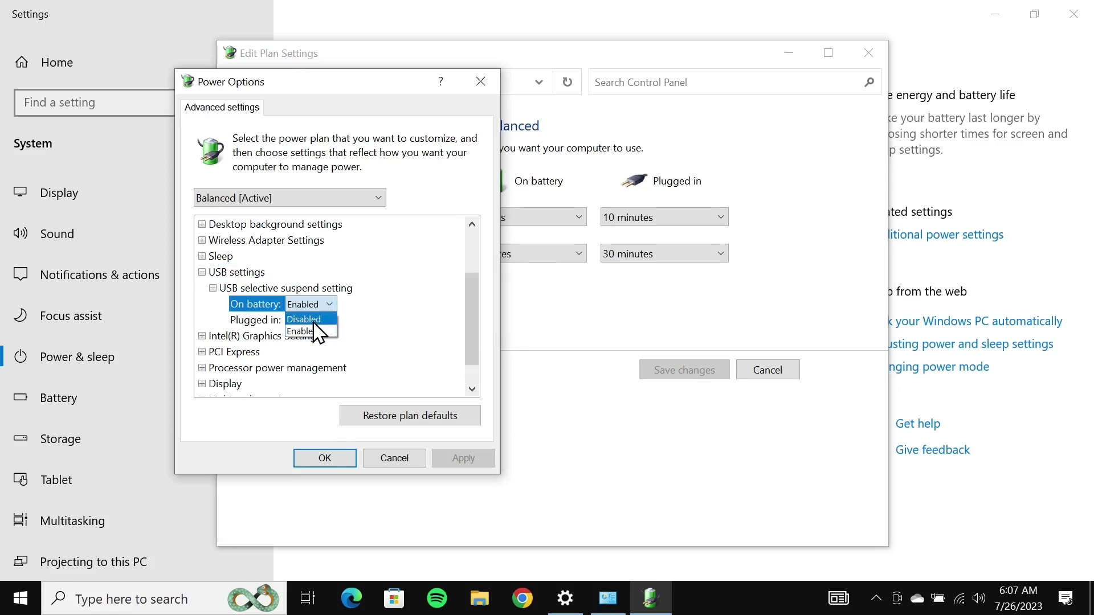
left_click(317, 320)
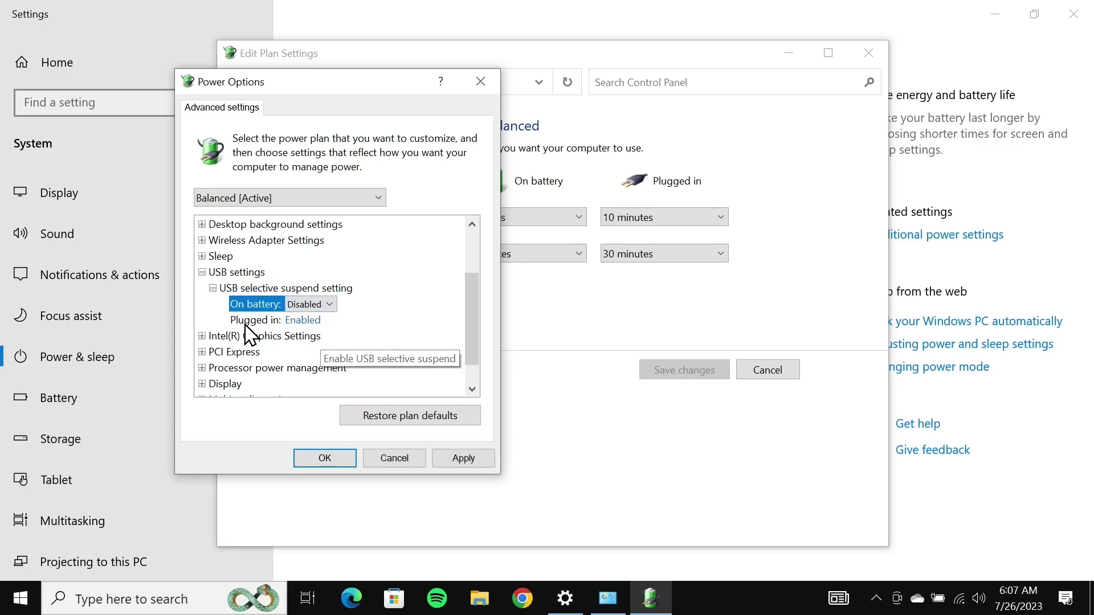
left_click(316, 322)
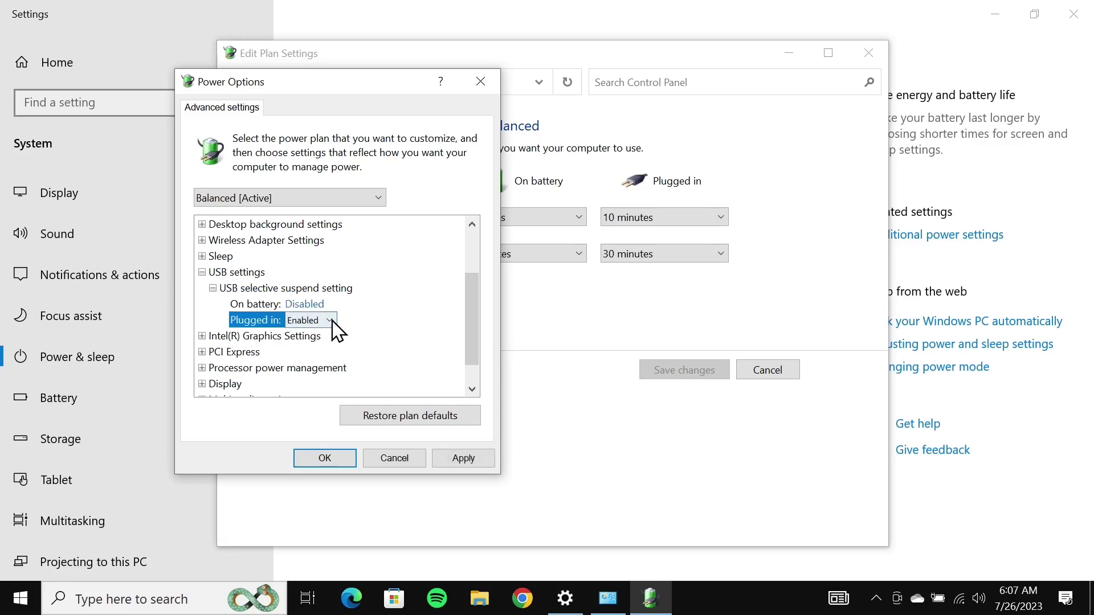
left_click(329, 320)
left_click(322, 338)
left_click(450, 460)
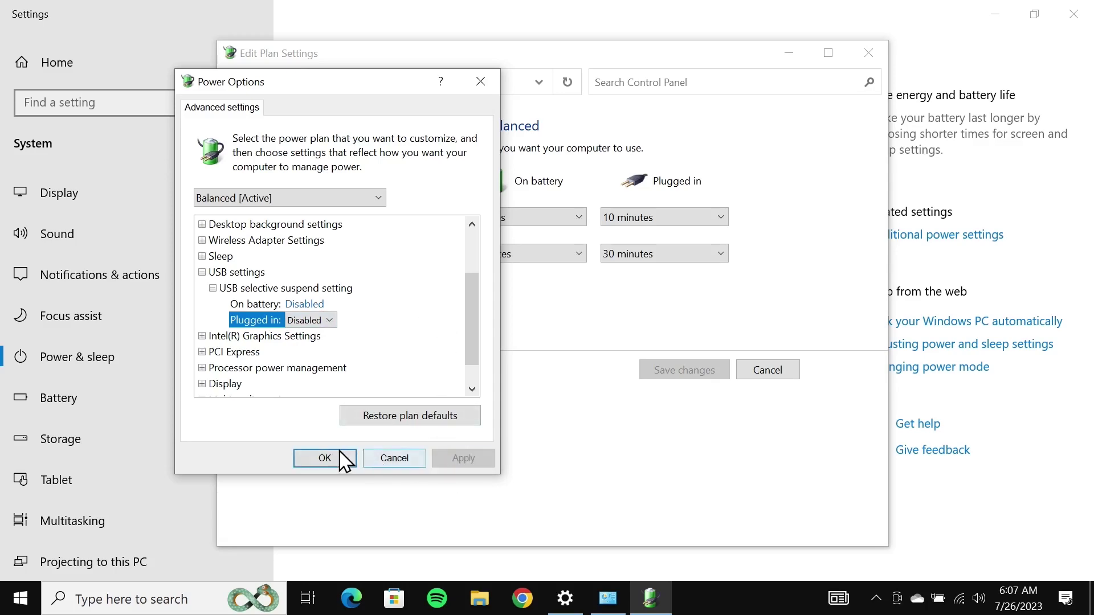
left_click(322, 461)
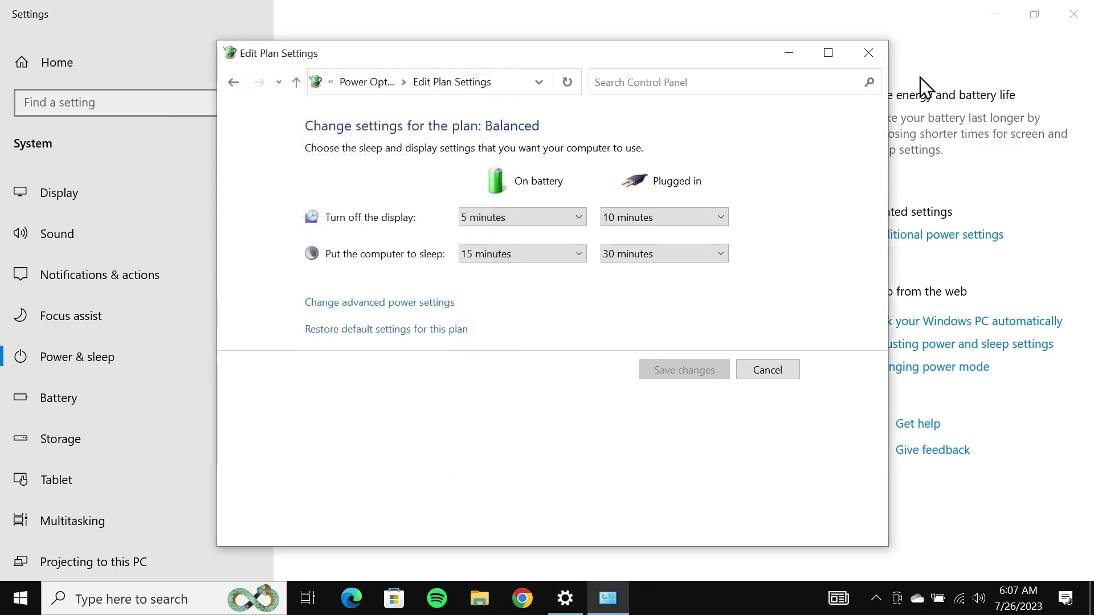
left_click(868, 53)
Close Settings, confirm This PC shows USB Drive (F:) with 58.9 GB free, then minimize Explorer
left_click(1074, 14)
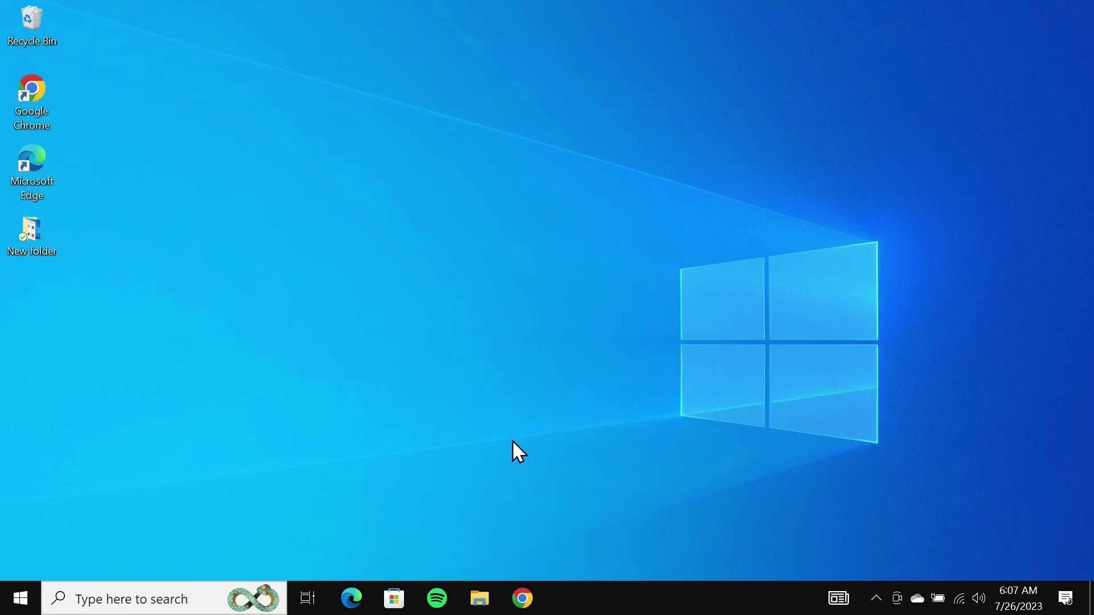
left_click(486, 603)
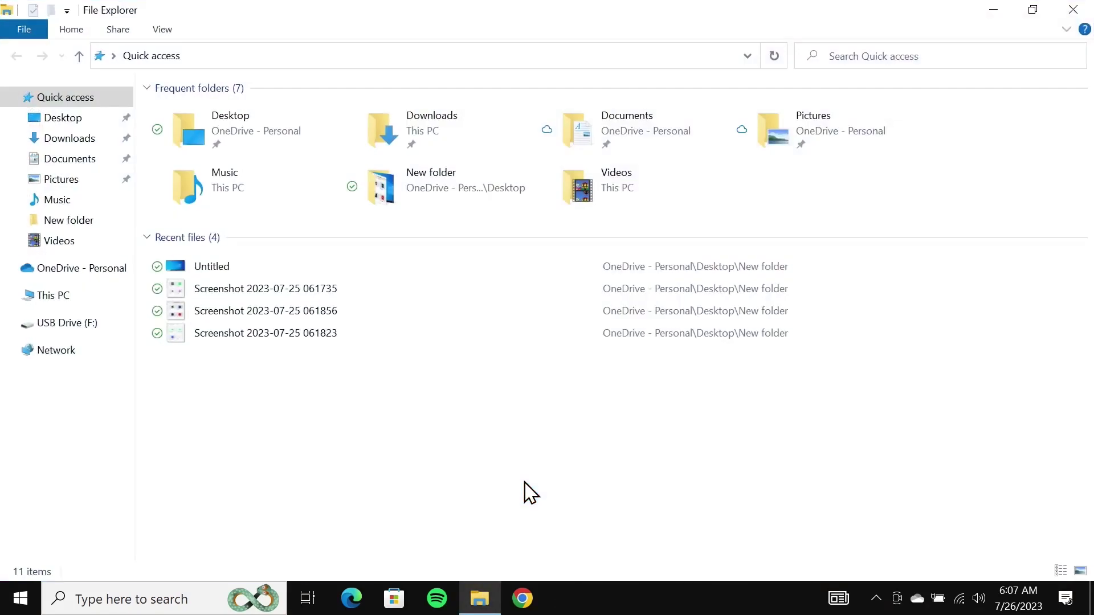
left_click(48, 297)
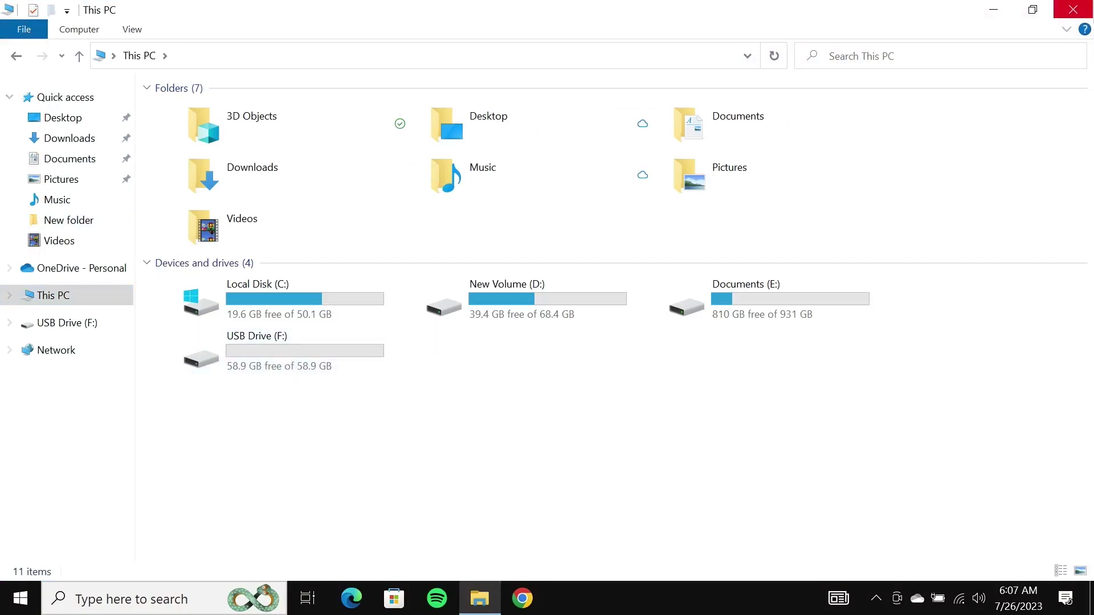
left_click(994, 10)
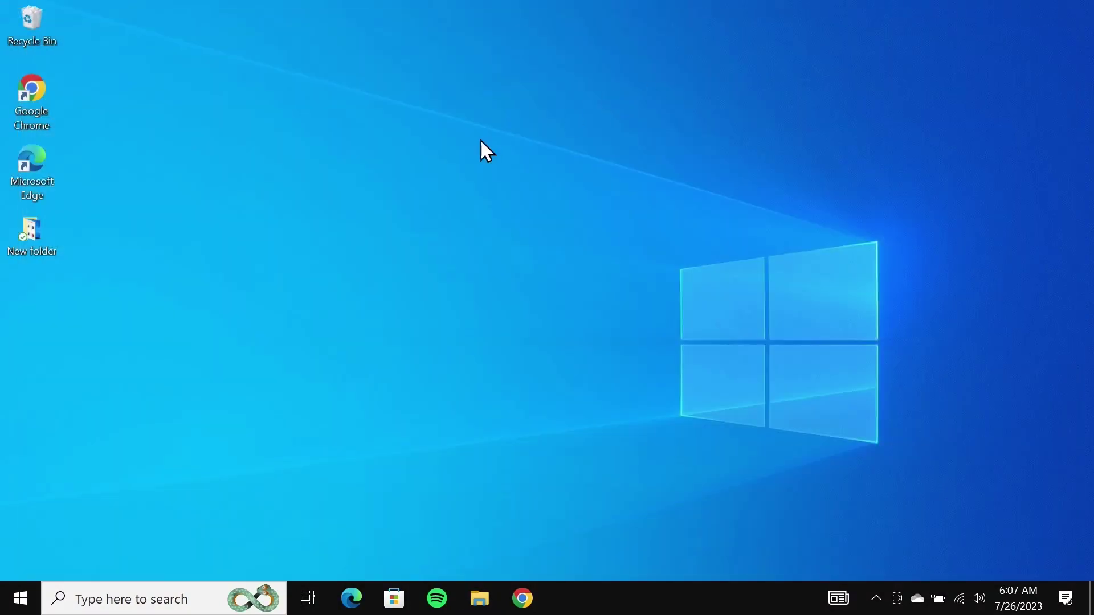